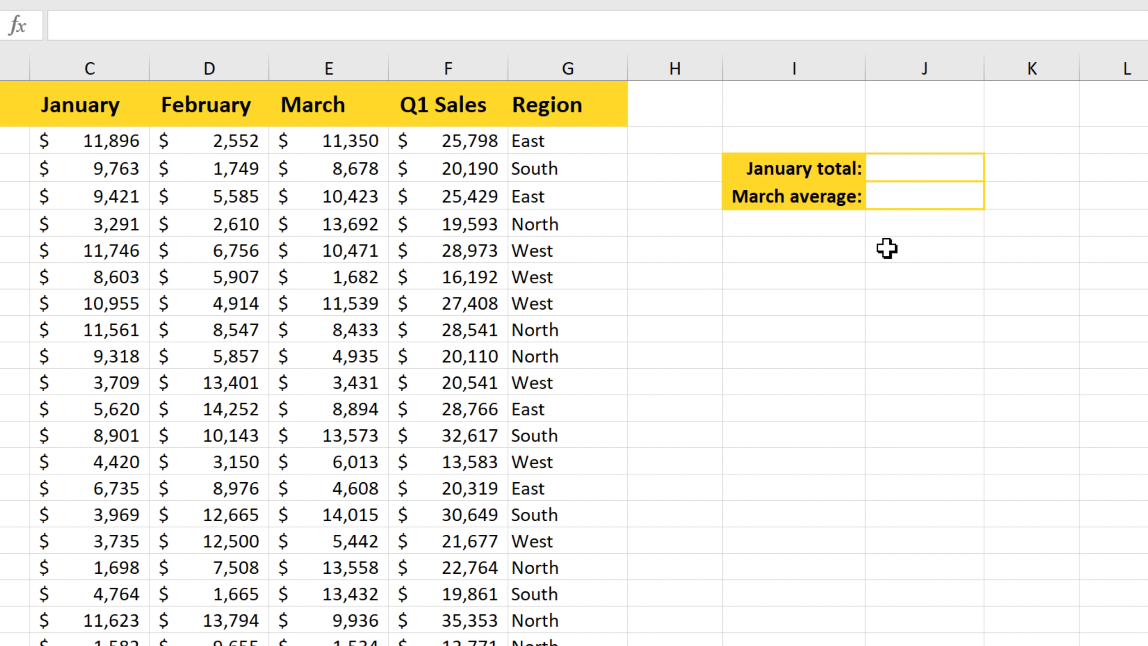
Enter =SUM(C:C) in J2 so the January total sums all of column C
left_click(951, 166)
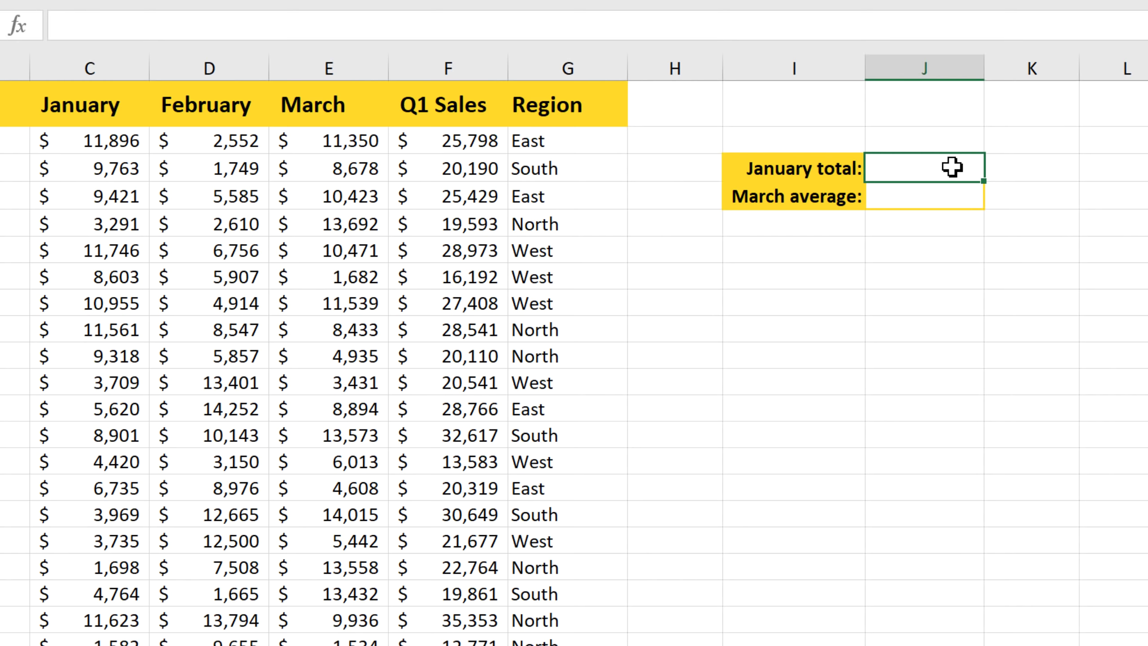
type("=SUM")
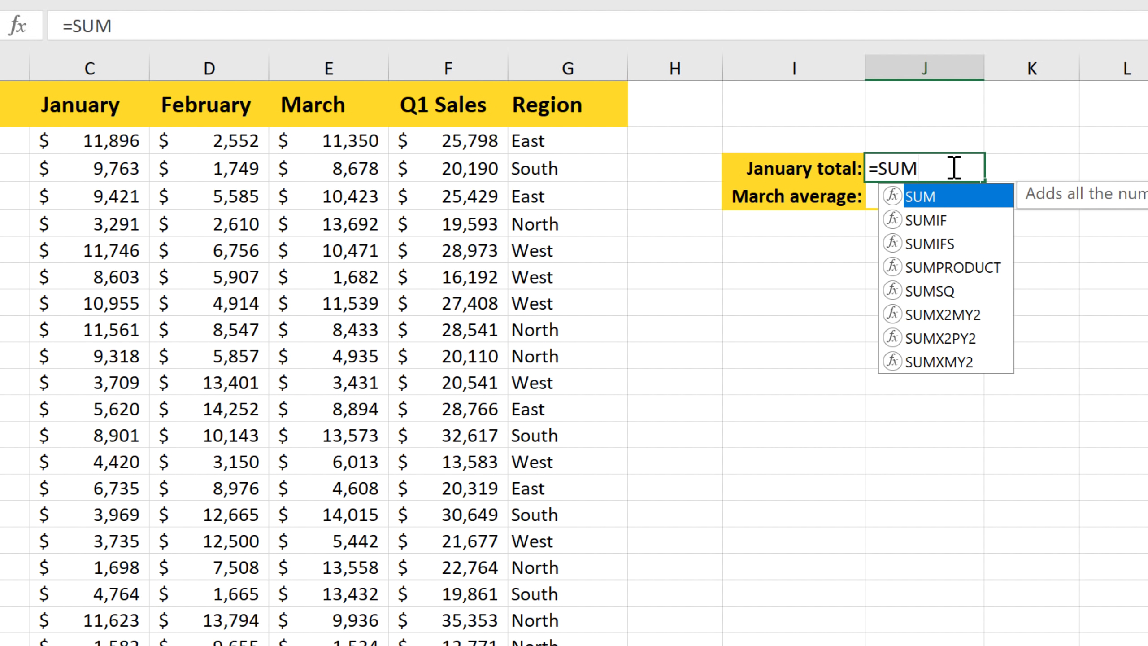
type("(")
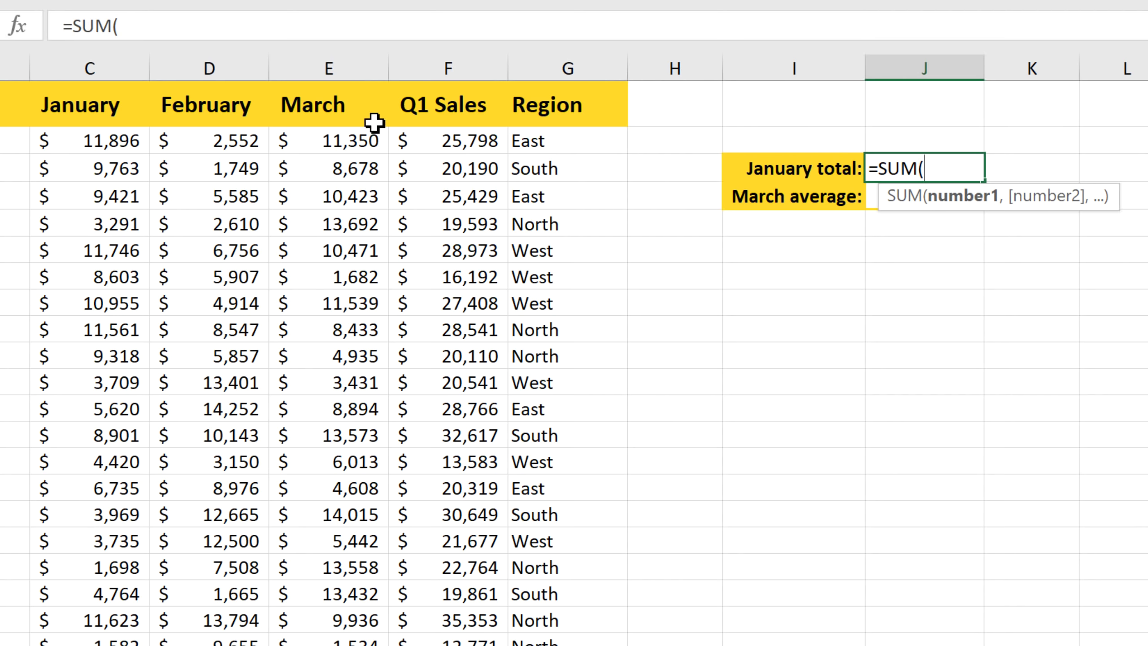
left_click(116, 65)
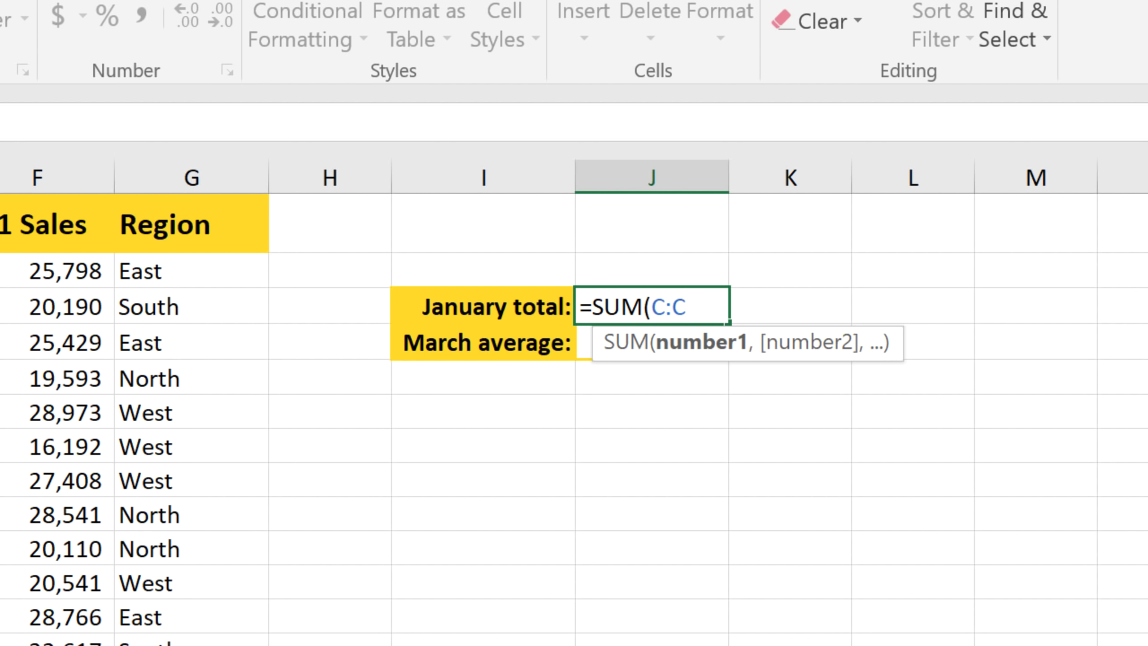
type(")")
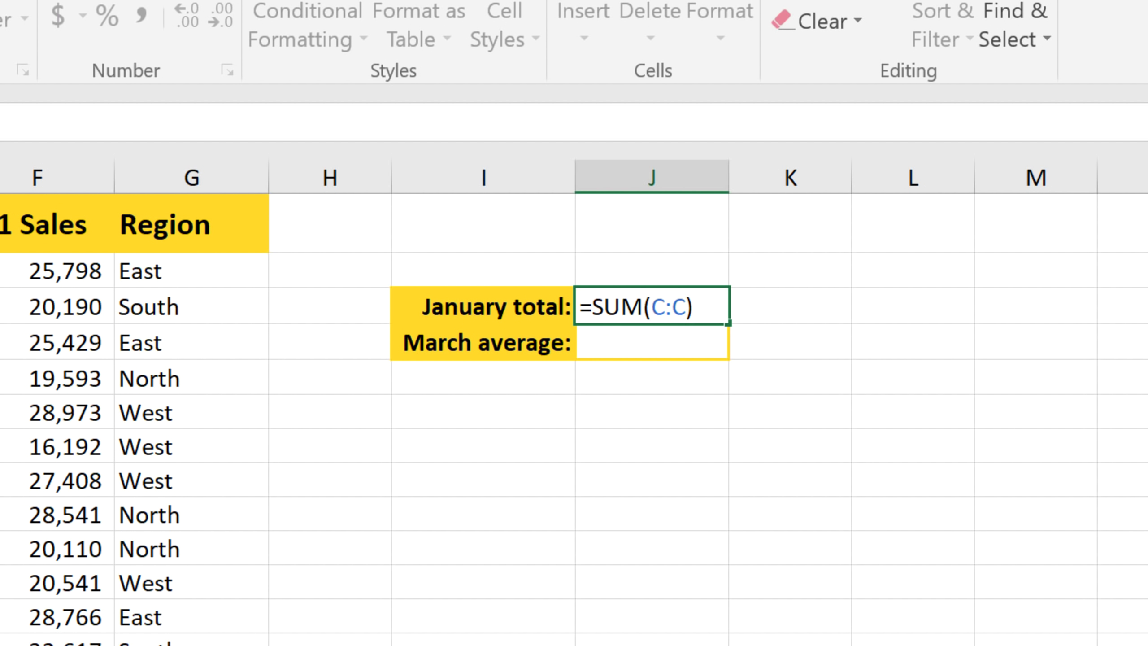
key("Return")
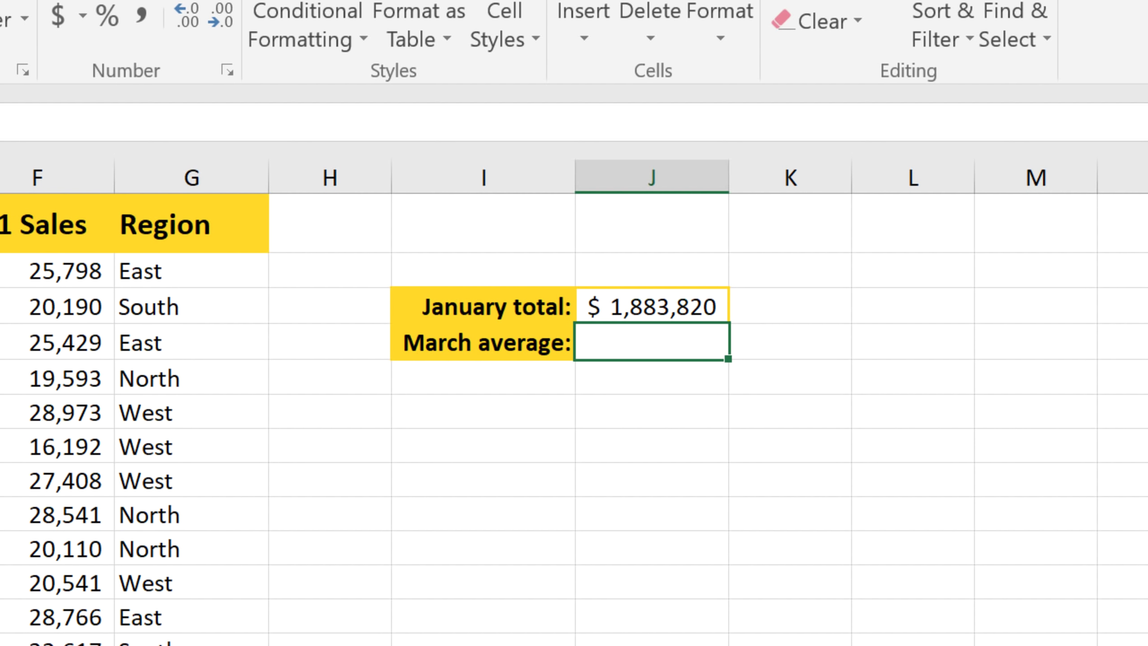
type("=AVERA")
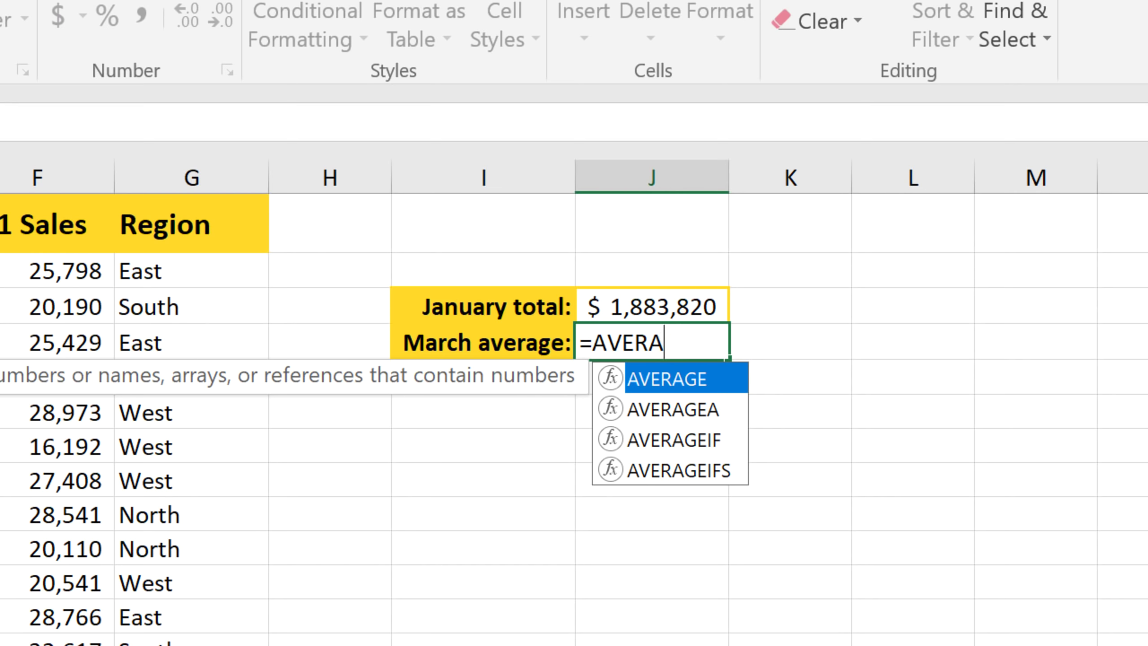
type("GE(")
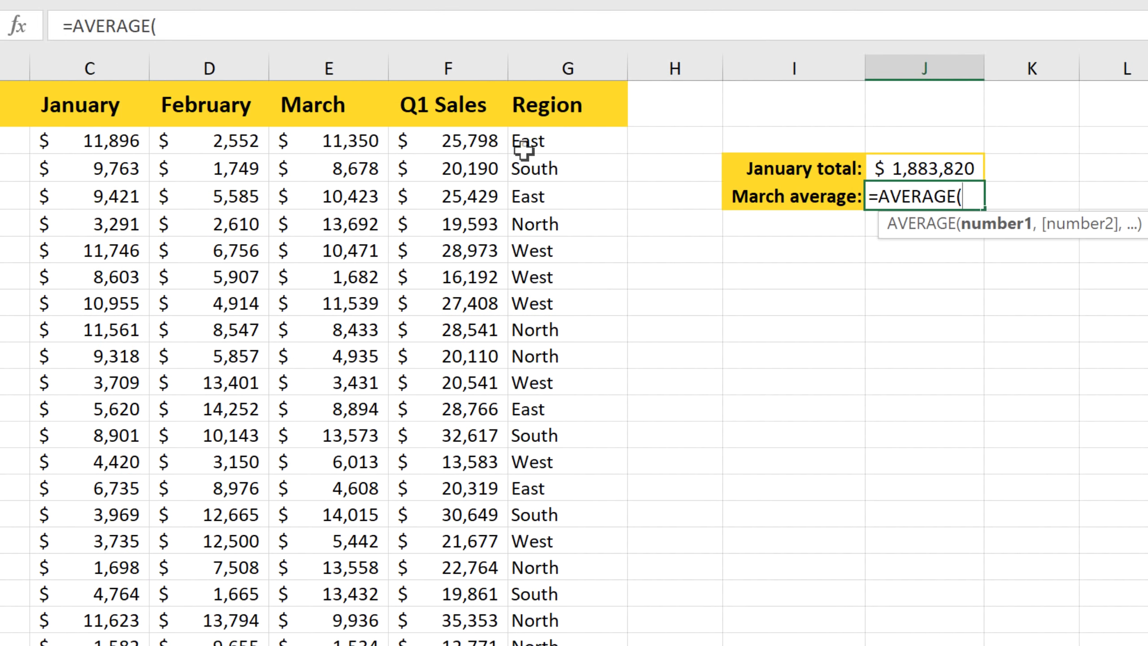
Enter =AVERAGE(E:E) in J3 to average all of column E for March
left_click(340, 66)
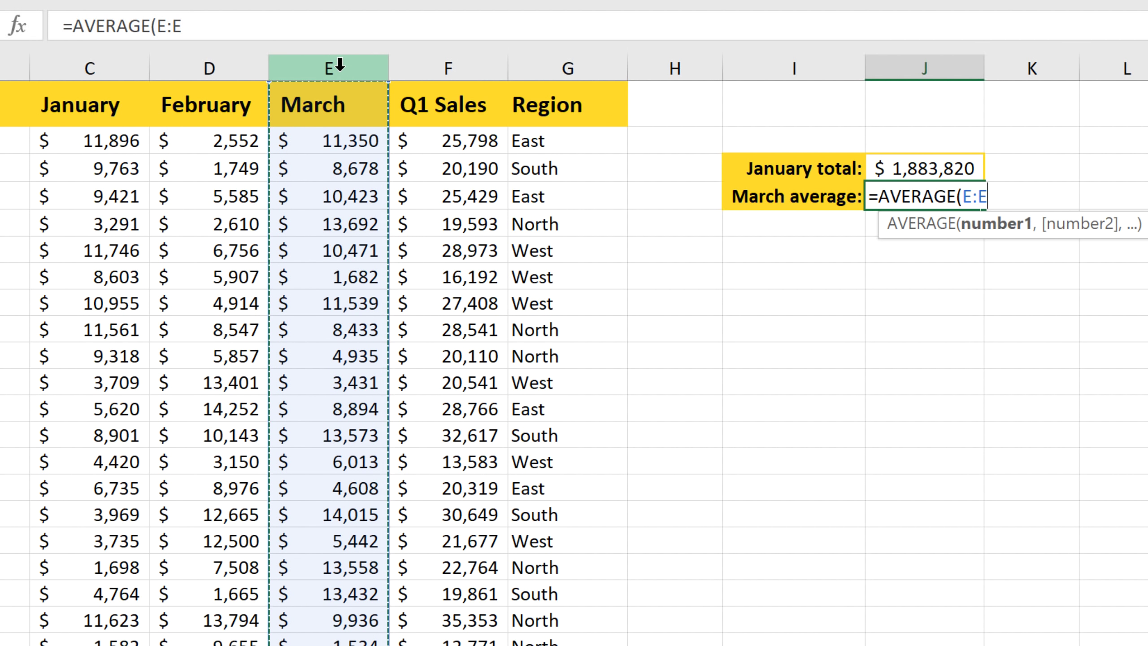
type(")")
key("Return")
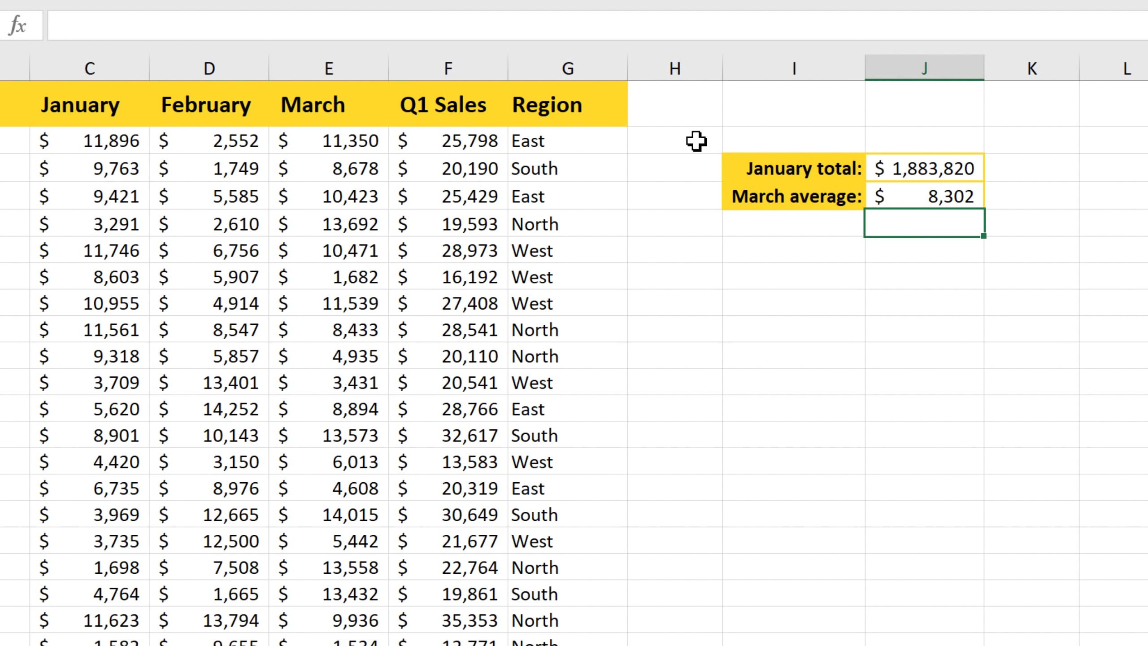
double_click(971, 197)
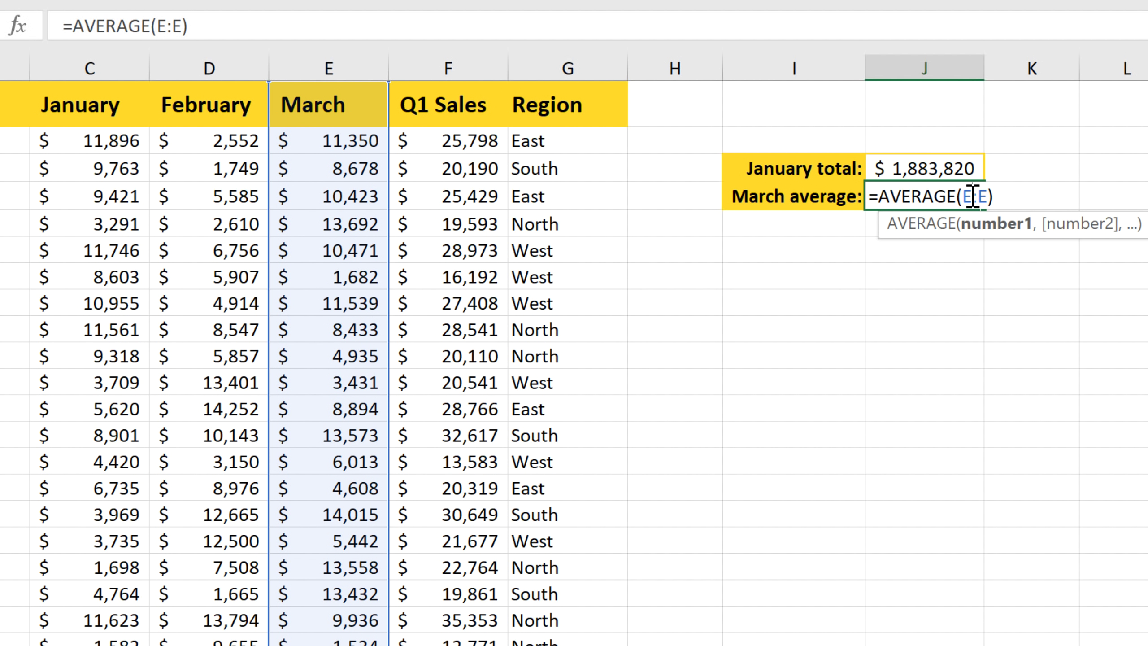